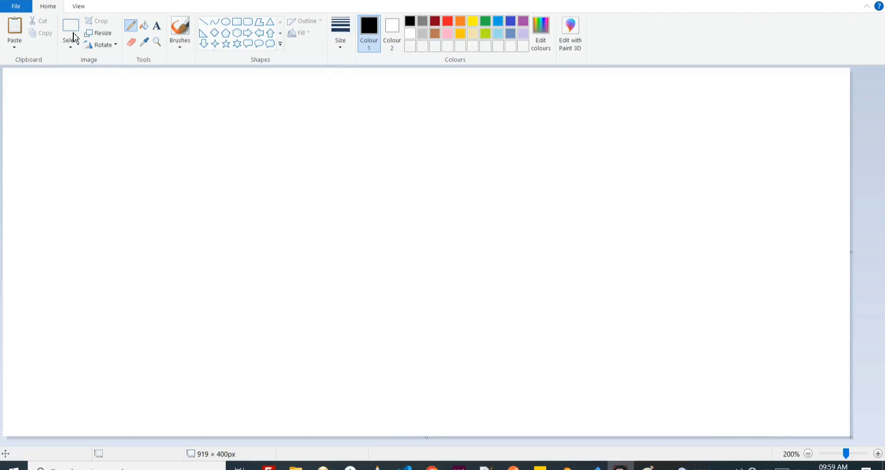
Resize the canvas to 700 pixels wide, unlocking aspect ratio to keep the 400-pixel height
click(99, 33)
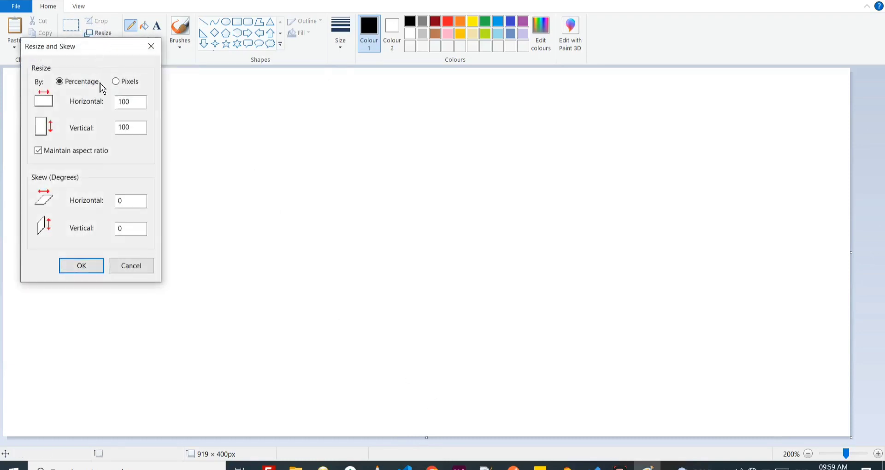
click(116, 82)
click(39, 150)
click(131, 100)
key(BackSpace)
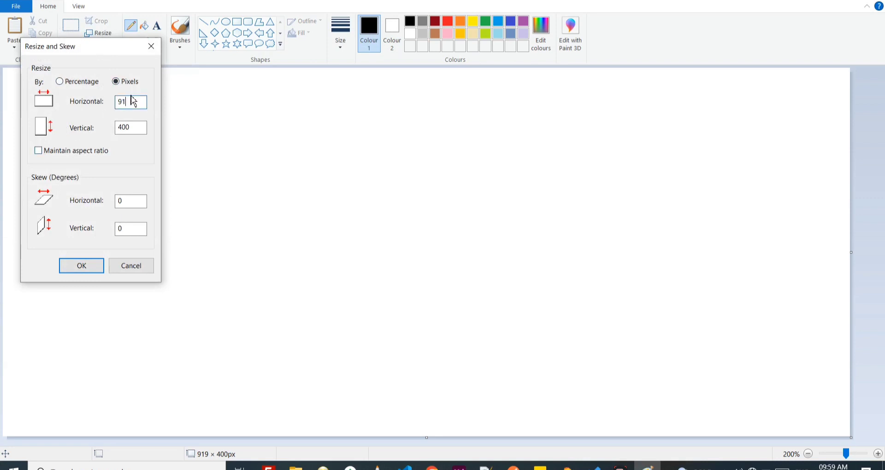
text(700)
click(72, 265)
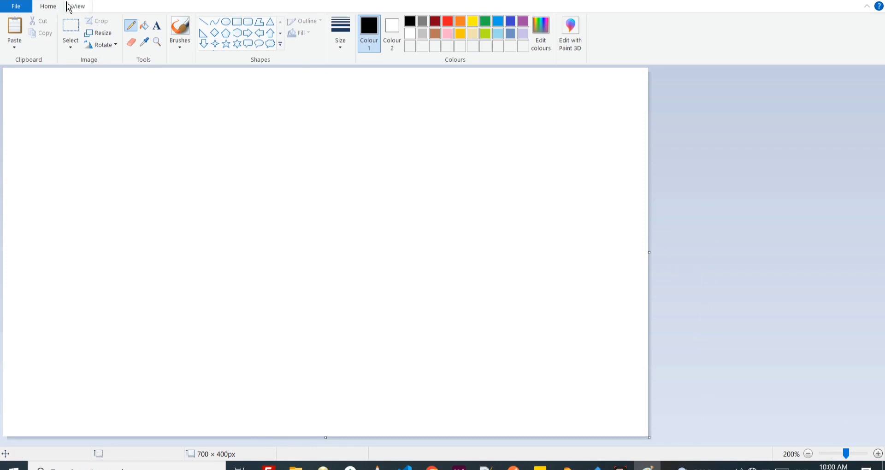
Draw three parallel thin diagonal lines across the canvas to mark out bands
click(203, 22)
click(343, 39)
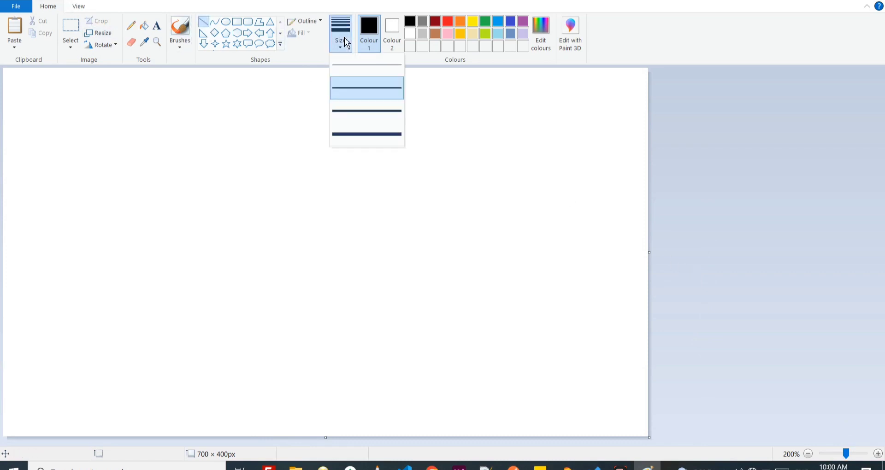
click(364, 69)
drag(282, 73, 697, 297)
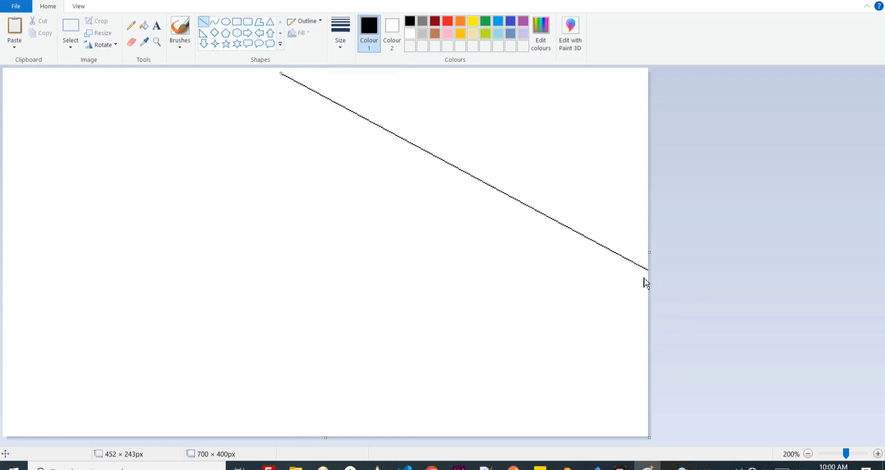
drag(279, 76, 259, 65)
drag(12, 62, 690, 419)
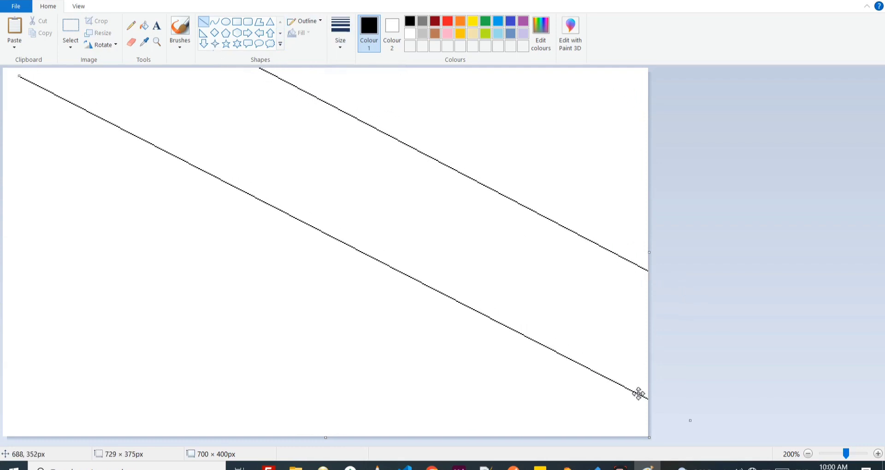
mouse_move(3, 190)
mouse_down()
mouse_move(26, 215)
mouse_move(498, 468)
mouse_up()
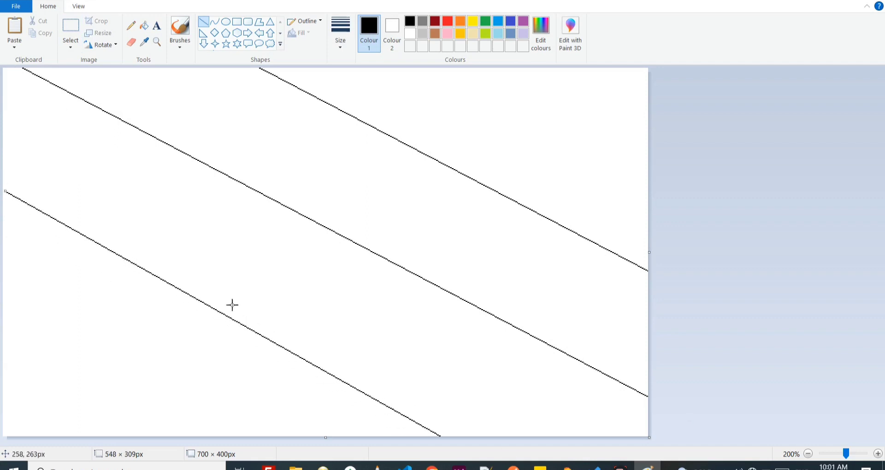
Fill the top-right band yellow and the middle diagonal band orange
click(144, 26)
click(473, 20)
click(530, 115)
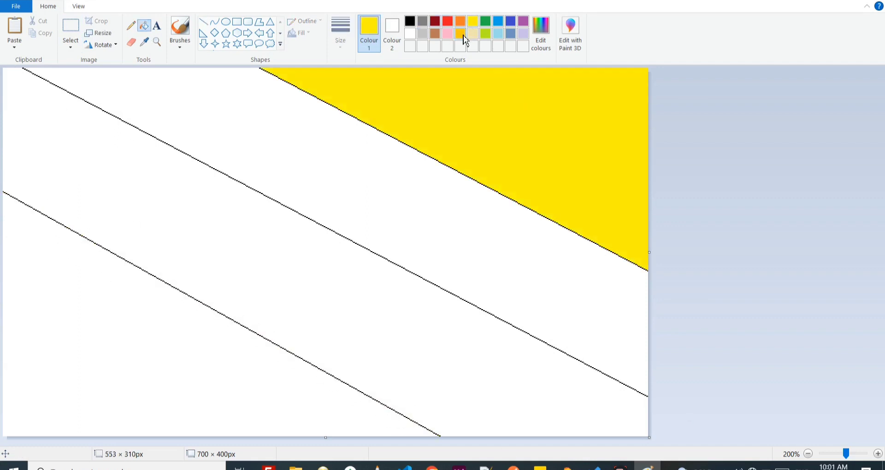
click(460, 33)
click(347, 183)
click(347, 183)
text(1)
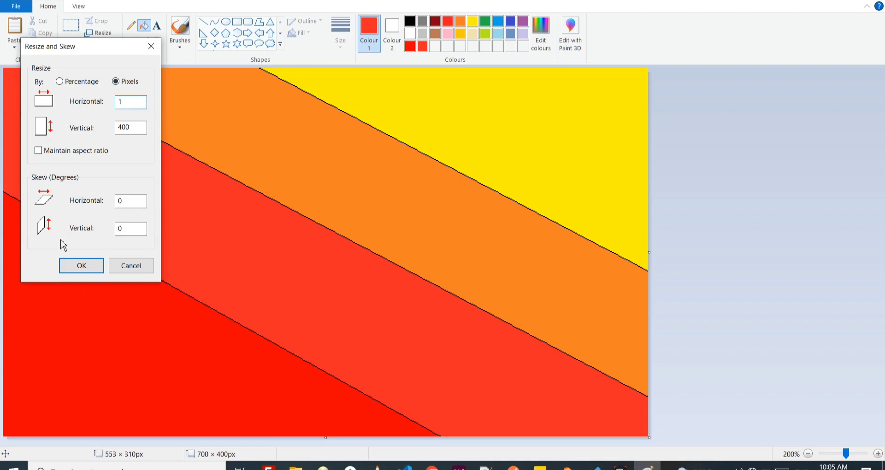
Squeeze the canvas to 1 pixel wide, then stretch it back to 700 pixels
click(79, 267)
click(98, 33)
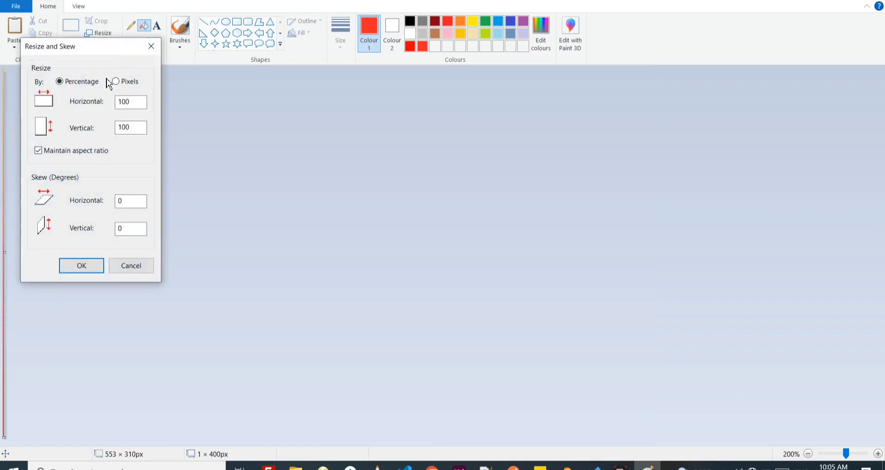
click(115, 82)
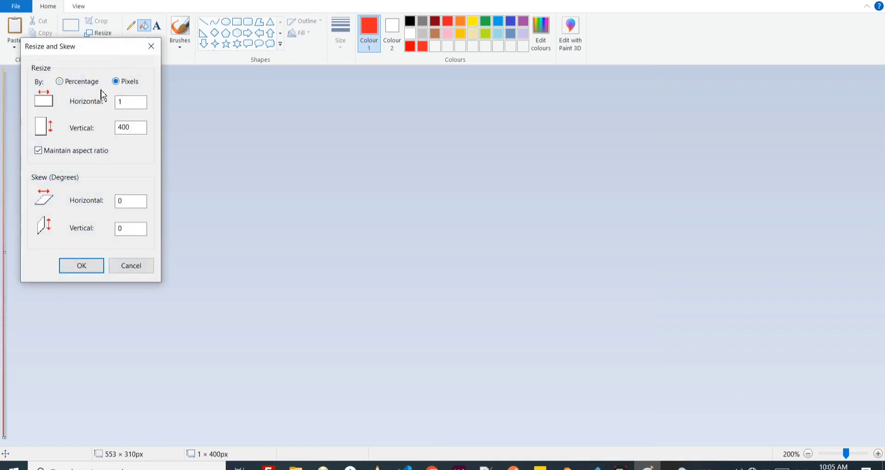
click(39, 151)
click(82, 267)
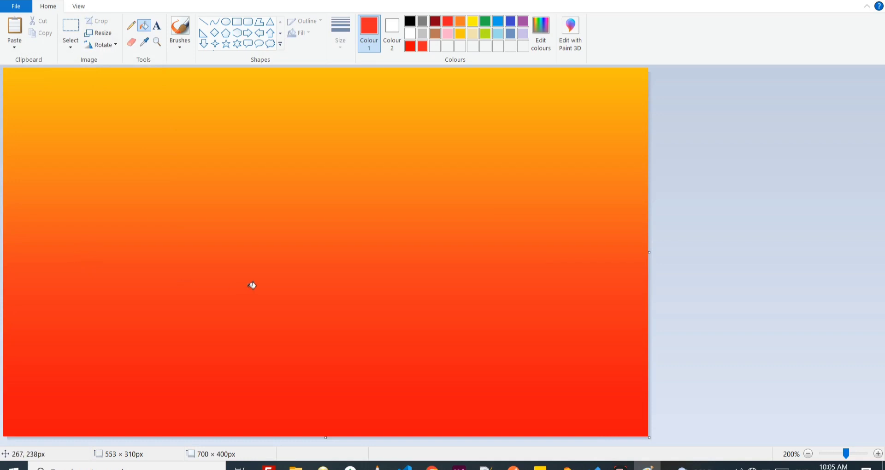
Select all, copy the gradient, and squash it into the top half of the canvas
click(70, 42)
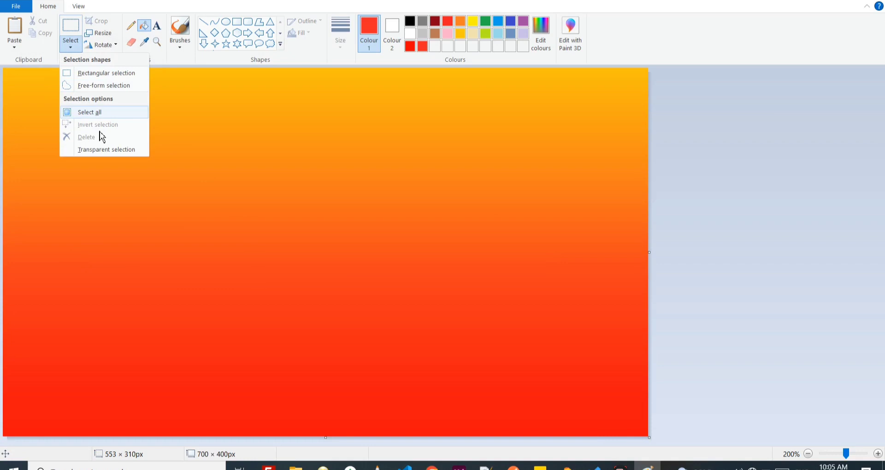
click(115, 111)
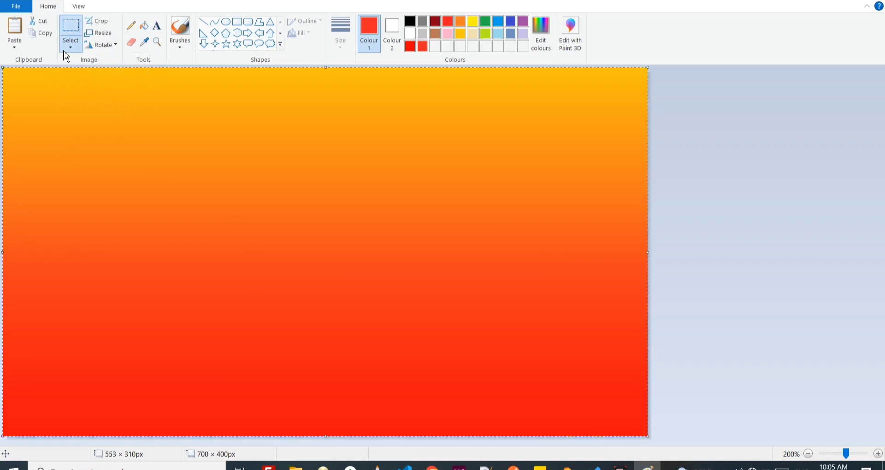
click(45, 33)
drag(325, 436, 332, 305)
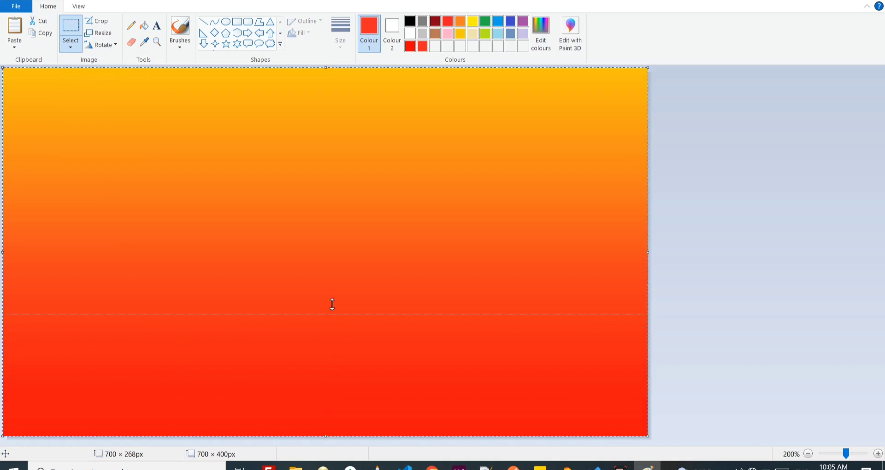
drag(326, 258, 326, 258)
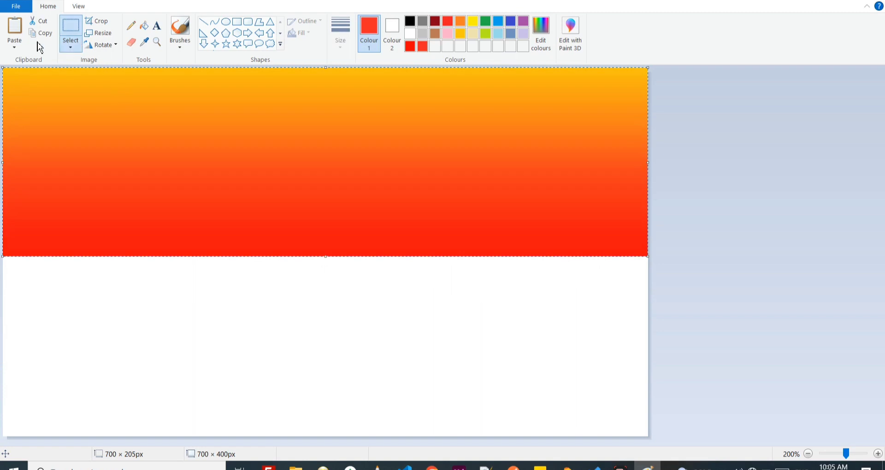
Paste the gradient into the bottom half and flip it vertically
click(15, 46)
click(25, 60)
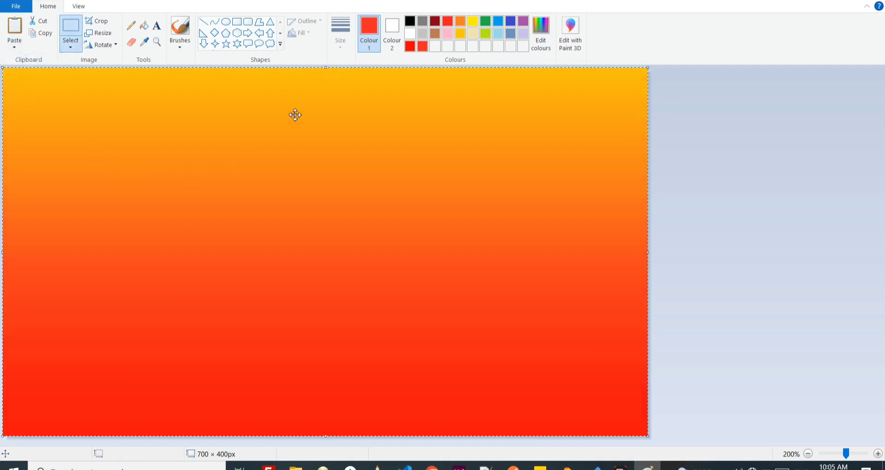
mouse_move(325, 69)
mouse_down()
mouse_move(309, 301)
mouse_move(324, 258)
mouse_up()
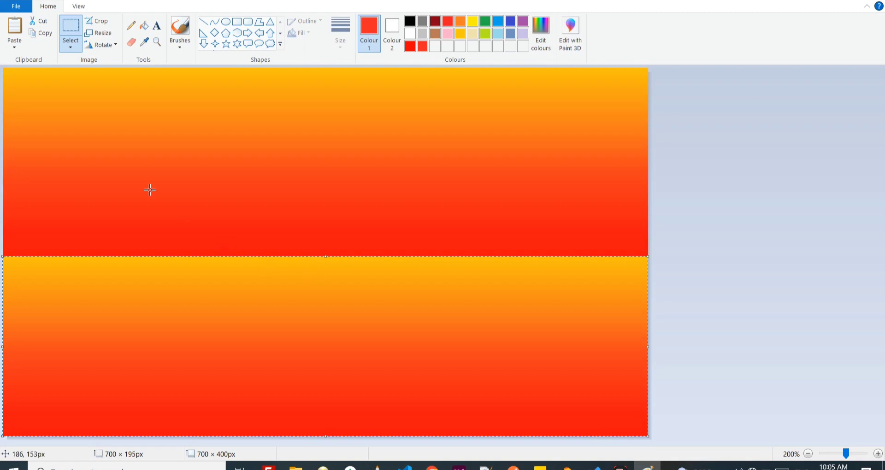
click(108, 44)
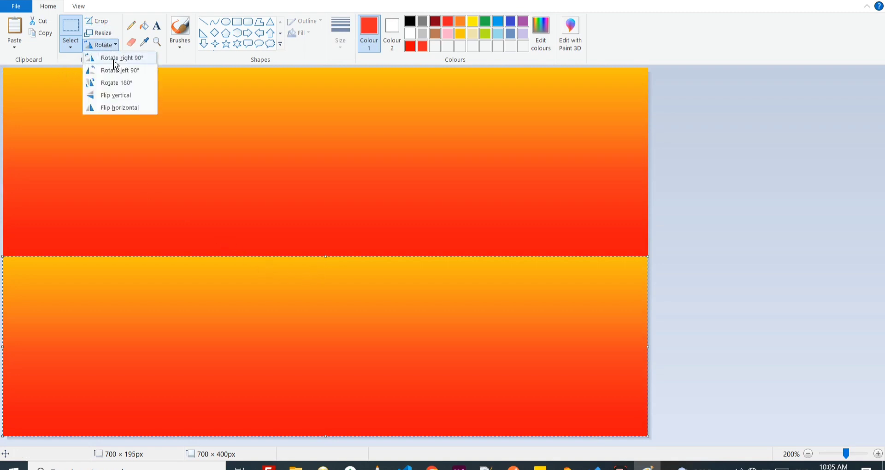
click(119, 95)
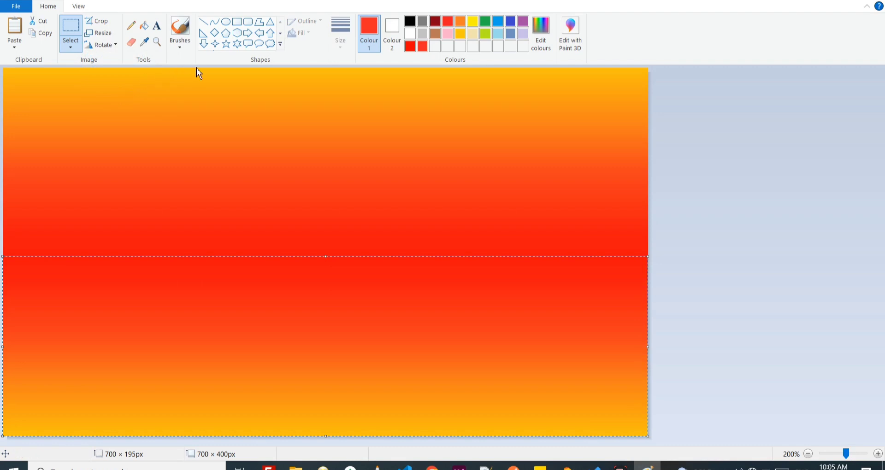
Draw a thin black horizon line across the middle of the picture
click(180, 28)
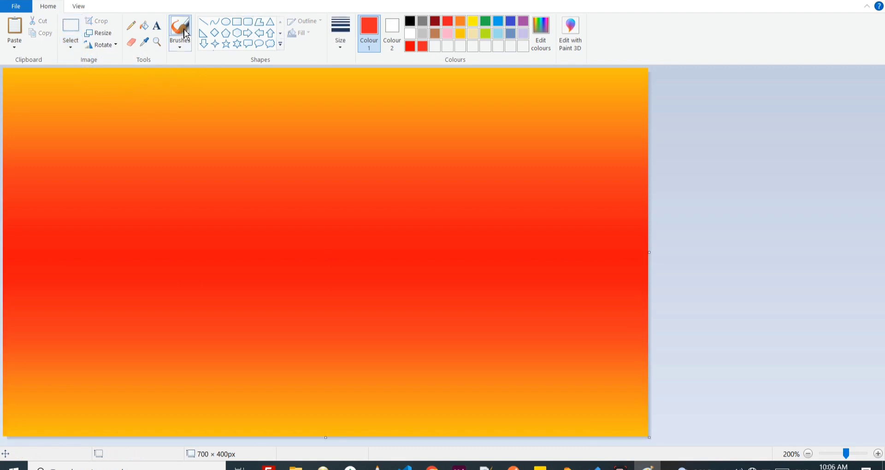
click(205, 23)
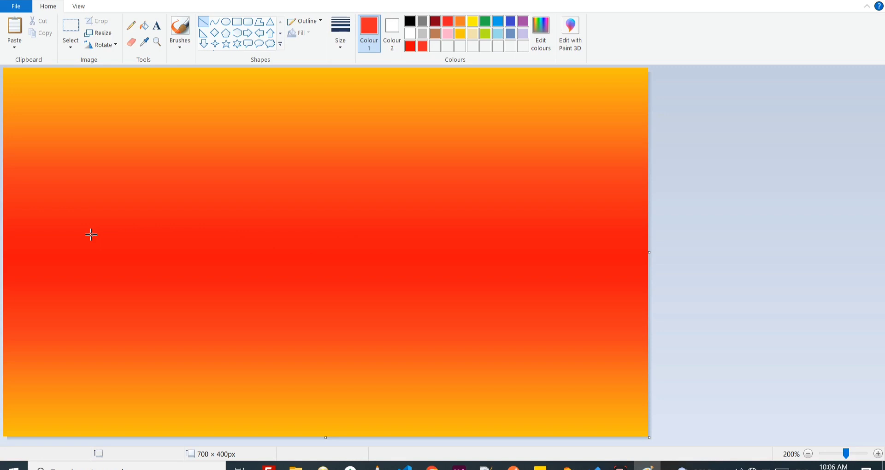
click(410, 21)
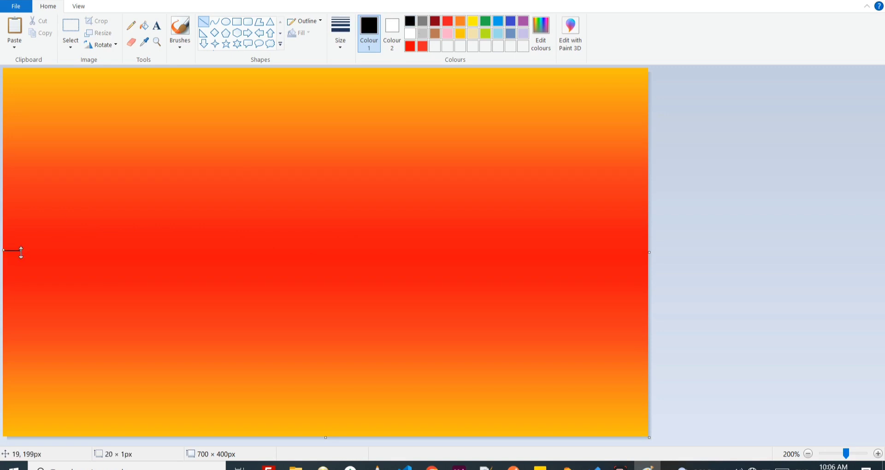
drag(4, 251, 668, 250)
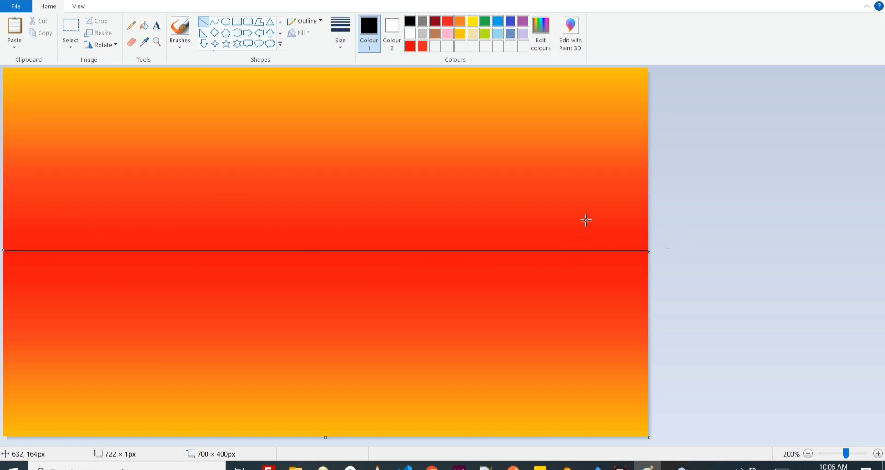
Paint black mountain ridges from the left and right edges down to the horizon
click(180, 28)
click(340, 33)
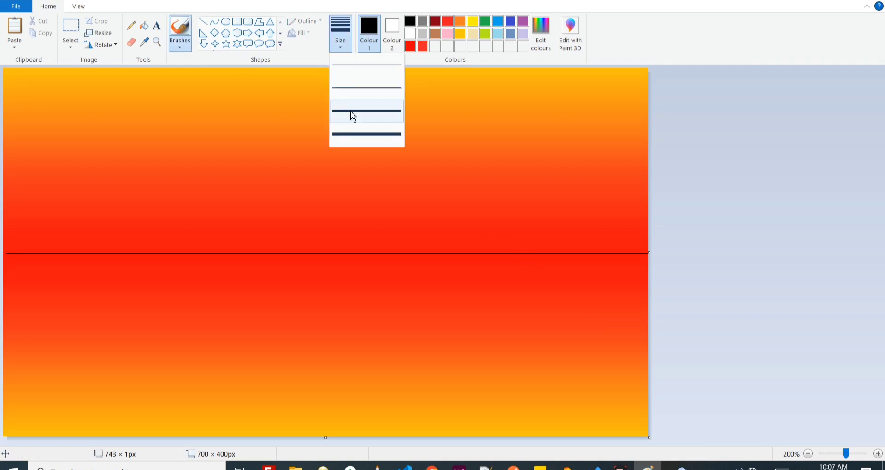
click(351, 134)
drag(644, 199, 341, 247)
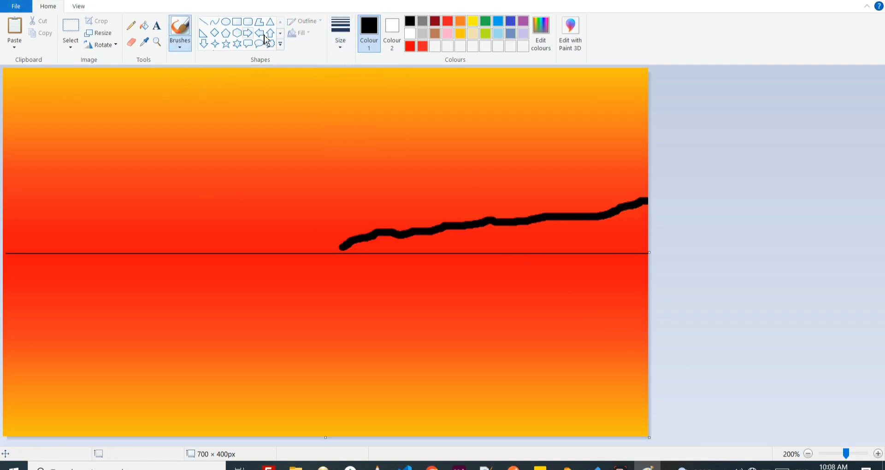
mouse_move(5, 201)
mouse_down()
mouse_move(277, 249)
mouse_move(374, 243)
mouse_move(301, 249)
mouse_up()
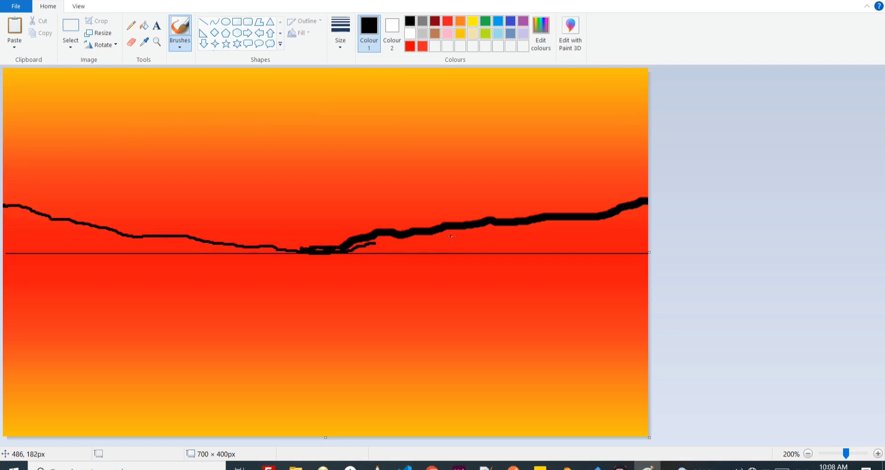
Fill the mountains solid black with the thickest brush and add a thick black horizon line
click(340, 35)
click(355, 135)
click(354, 249)
drag(461, 237, 487, 243)
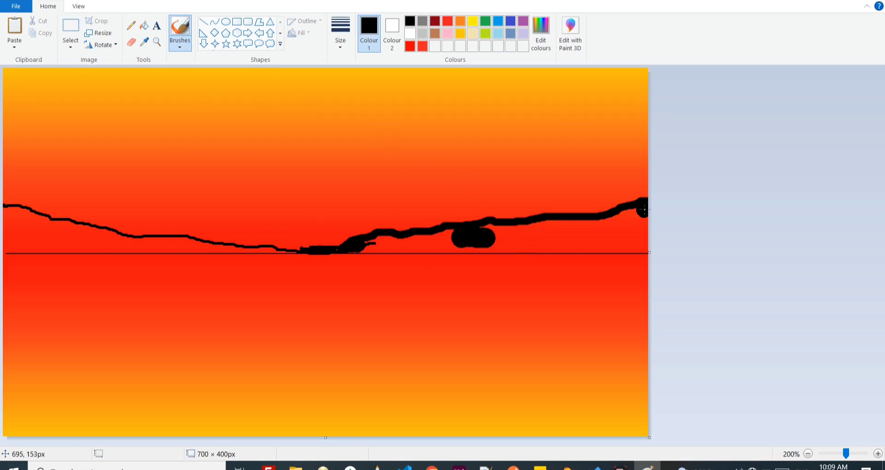
drag(643, 210, 546, 248)
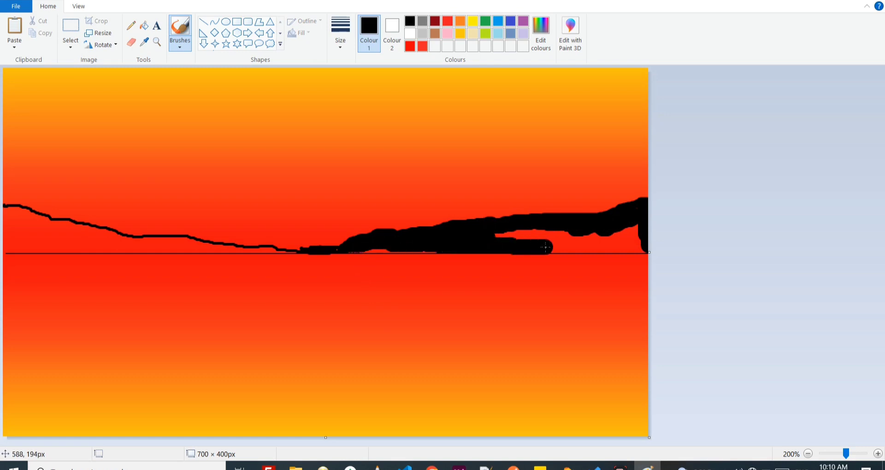
drag(546, 248, 344, 254)
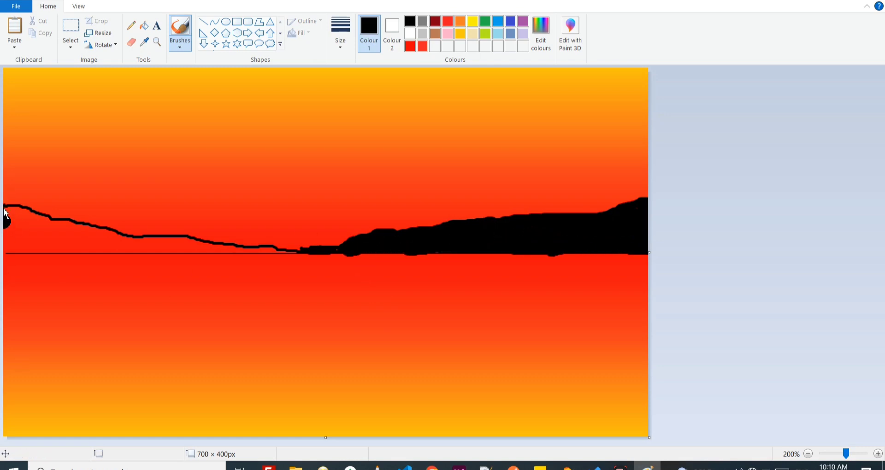
drag(14, 215, 224, 251)
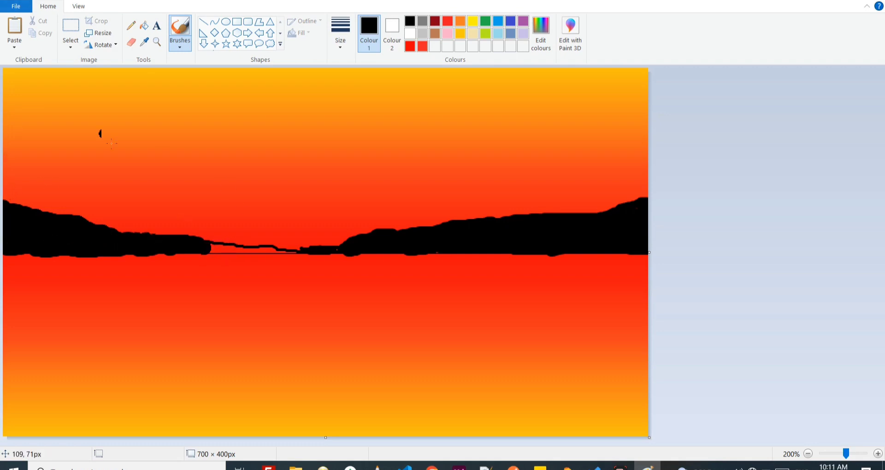
drag(297, 250, 209, 245)
drag(342, 248, 408, 228)
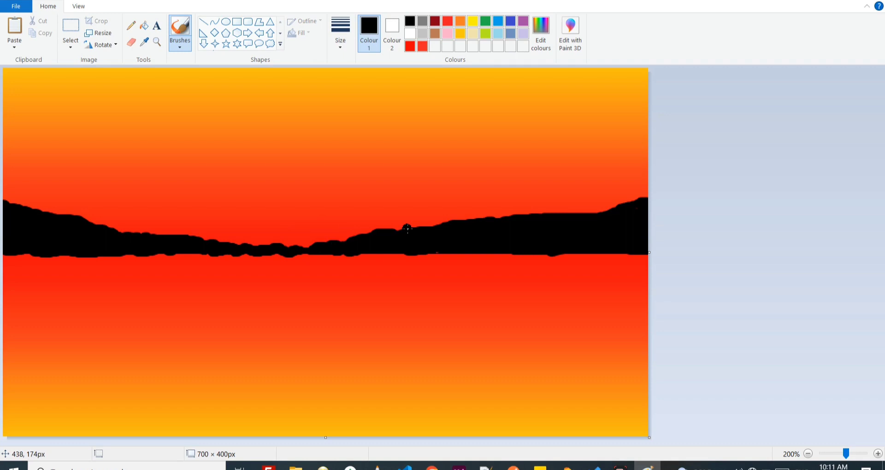
click(203, 22)
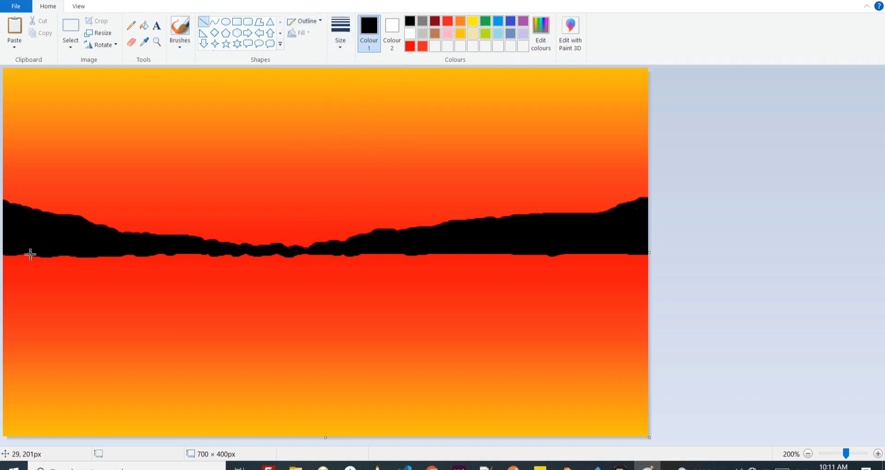
mouse_move(6, 257)
mouse_down()
mouse_move(662, 256)
mouse_move(835, 245)
mouse_up()
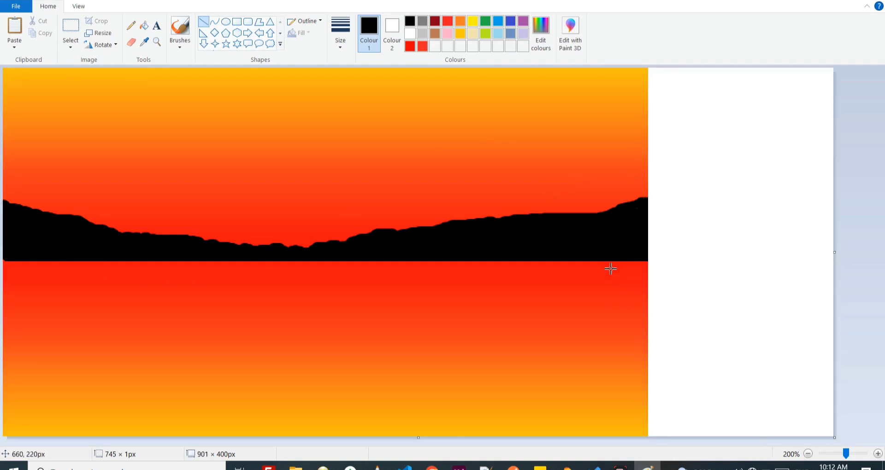
Draw a solid yellow filled circle in the white space on the right
click(472, 21)
click(229, 22)
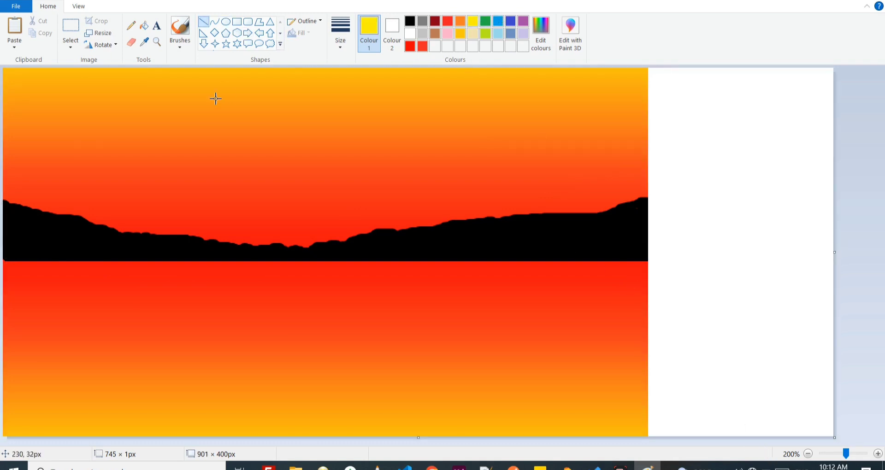
drag(702, 210, 786, 293)
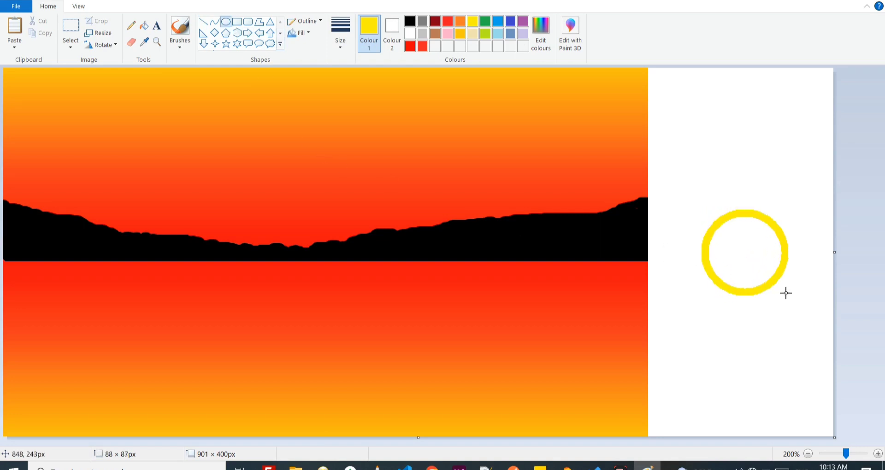
drag(786, 293, 777, 285)
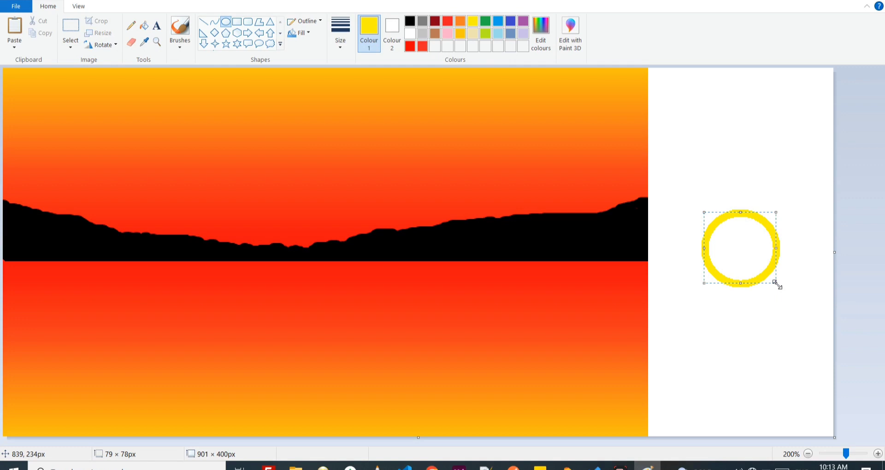
click(144, 25)
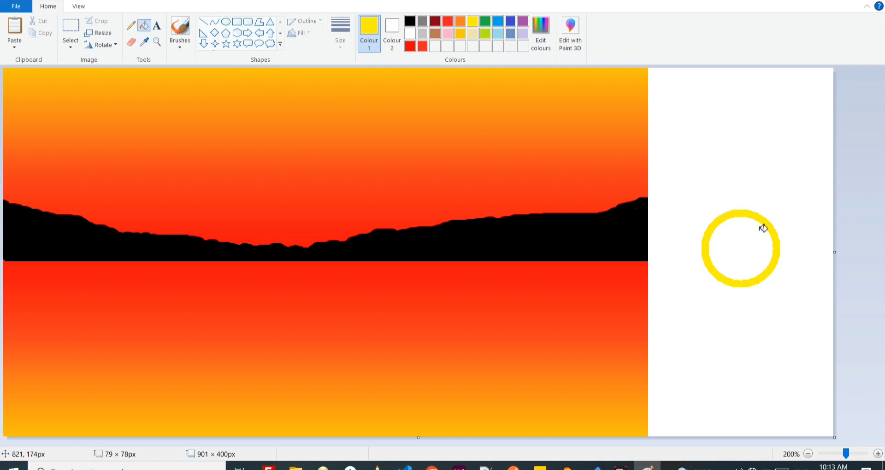
click(744, 248)
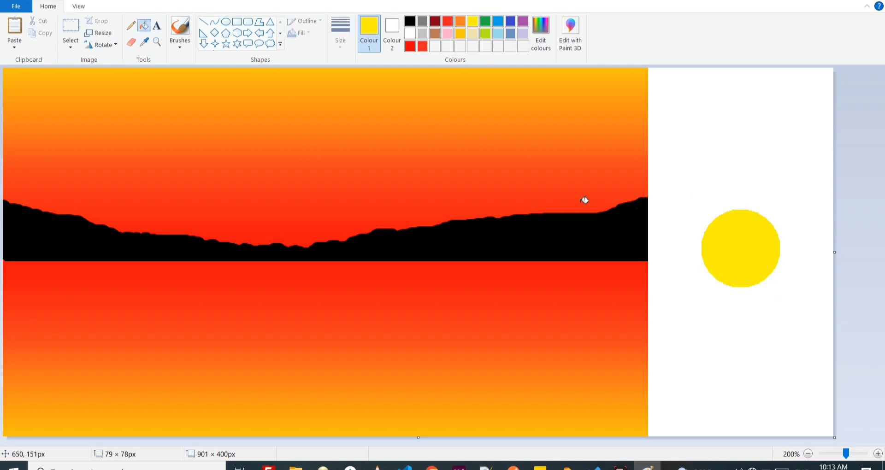
Move the yellow sun with a transparent selection onto the sky above the mountains
click(70, 42)
click(93, 72)
drag(695, 167, 798, 314)
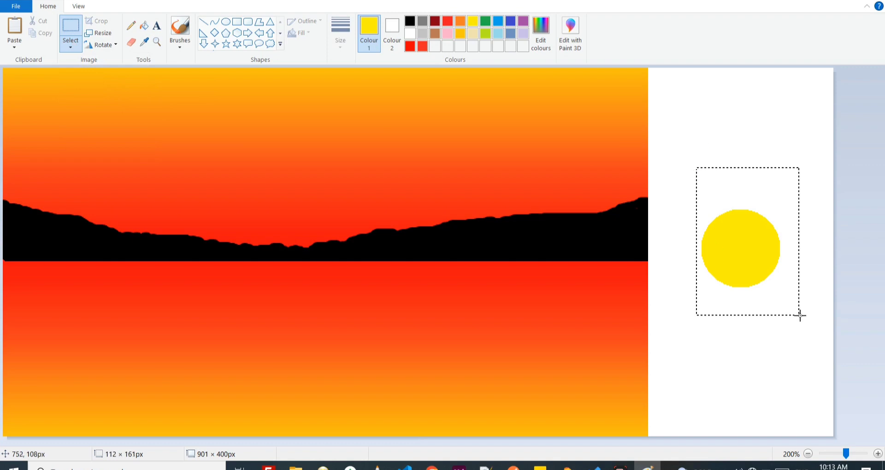
click(70, 44)
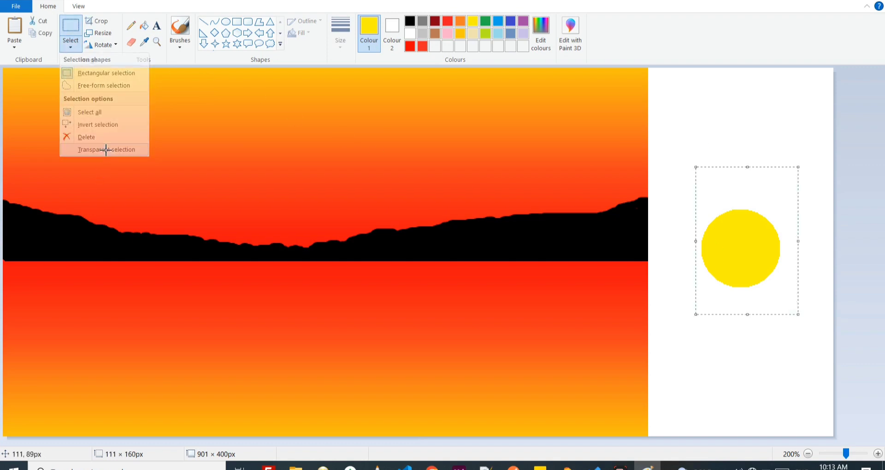
click(106, 149)
mouse_move(723, 244)
mouse_down()
mouse_move(427, 206)
mouse_move(285, 172)
mouse_move(278, 190)
mouse_move(291, 191)
mouse_up()
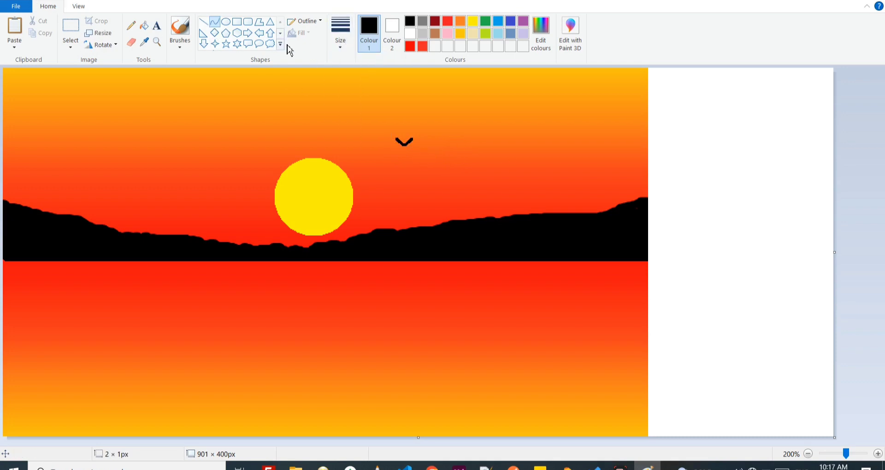
Draw two more small black V-shaped crows near the sun with a thicker curve line
click(340, 35)
click(404, 140)
mouse_move(414, 153)
mouse_down()
mouse_move(452, 151)
mouse_move(432, 174)
mouse_move(438, 165)
mouse_move(427, 154)
mouse_move(435, 159)
mouse_up()
click(433, 174)
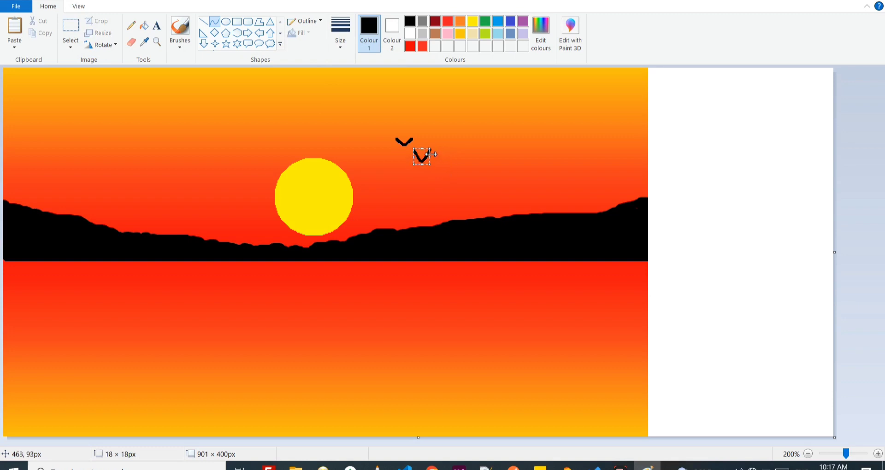
click(440, 173)
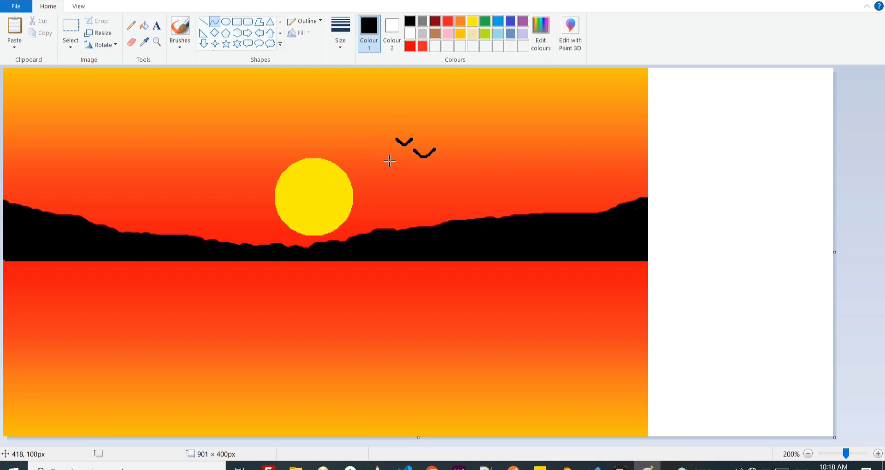
mouse_move(388, 160)
mouse_down()
mouse_move(409, 160)
mouse_move(402, 180)
mouse_move(400, 167)
mouse_up()
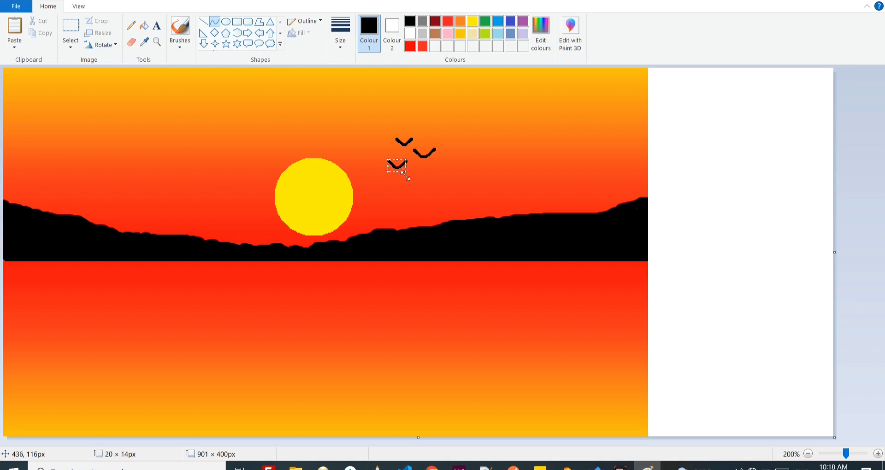
mouse_move(408, 176)
mouse_down()
mouse_move(396, 167)
mouse_move(445, 179)
mouse_up()
click(431, 172)
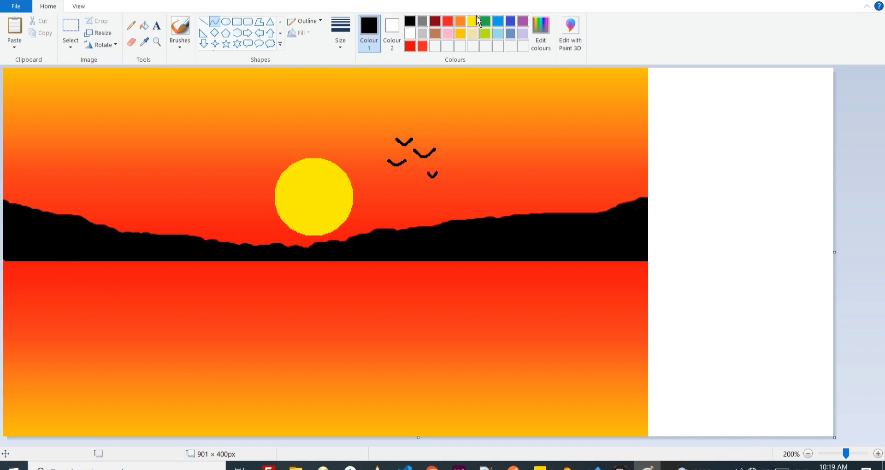
click(184, 35)
click(251, 64)
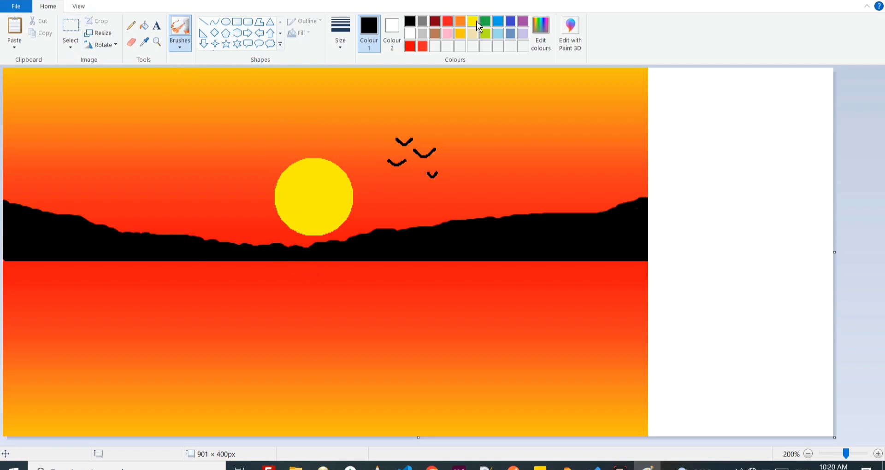
Spray yellow dots in the water just below the horizon under the sun
click(475, 22)
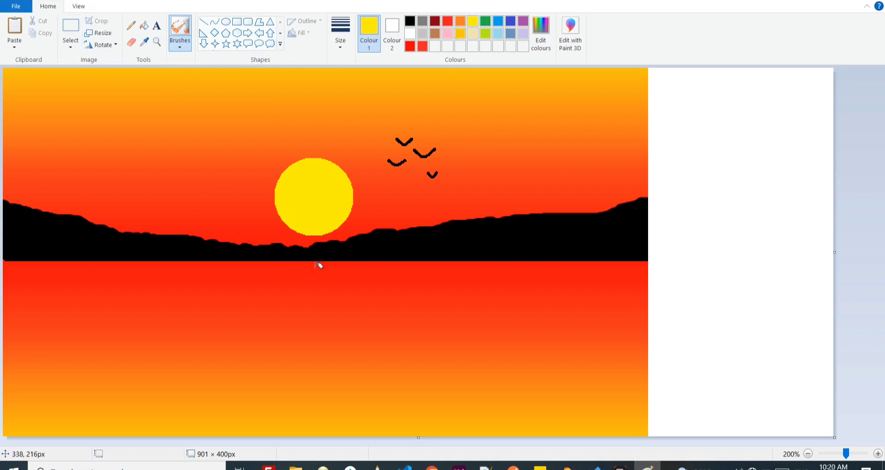
drag(318, 266, 340, 267)
drag(313, 275, 331, 271)
click(306, 286)
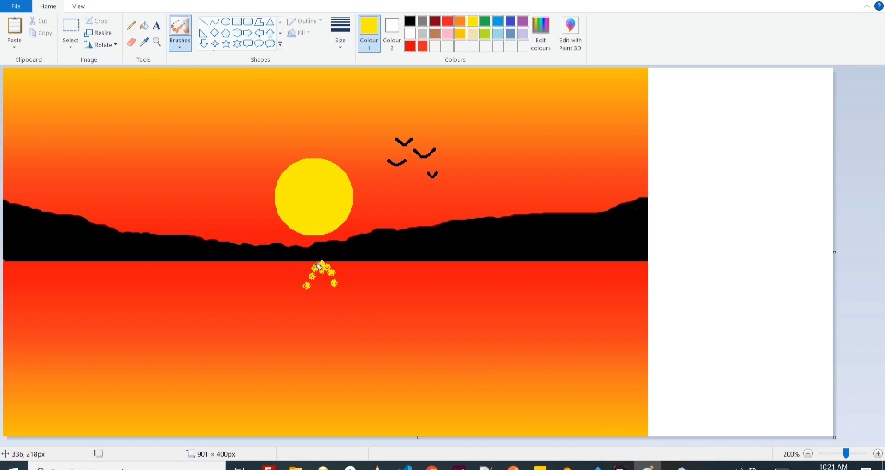
mouse_move(319, 266)
mouse_down()
mouse_move(330, 265)
mouse_move(336, 279)
mouse_up()
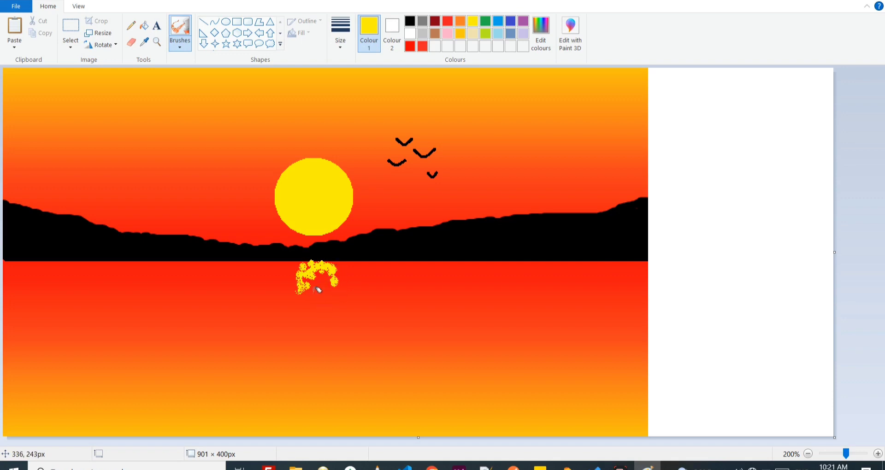
Extend and thicken the sprayed yellow reflection, widening it down to the canvas bottom
mouse_move(331, 290)
mouse_down()
mouse_move(300, 304)
mouse_move(328, 338)
mouse_move(299, 334)
mouse_move(283, 423)
mouse_up()
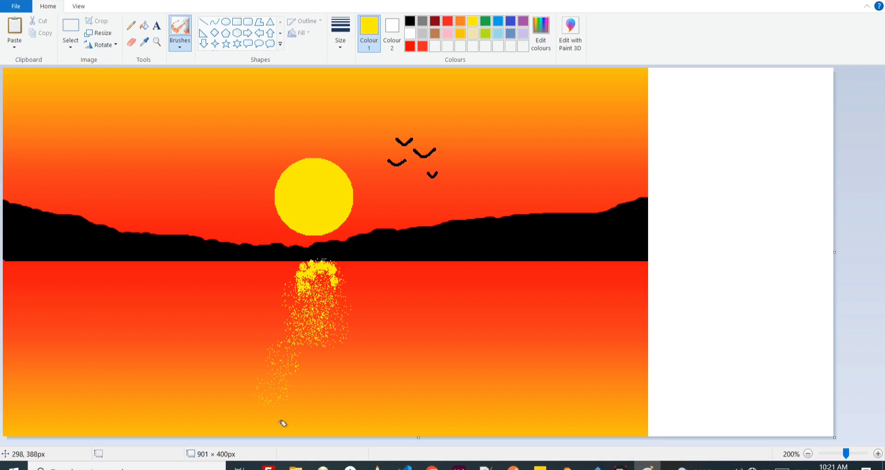
drag(287, 357, 308, 421)
mouse_move(353, 259)
mouse_down()
mouse_move(334, 389)
mouse_move(351, 418)
mouse_move(280, 425)
mouse_move(366, 385)
mouse_move(397, 425)
mouse_up()
mouse_move(305, 336)
mouse_down()
mouse_move(286, 341)
mouse_move(369, 339)
mouse_up()
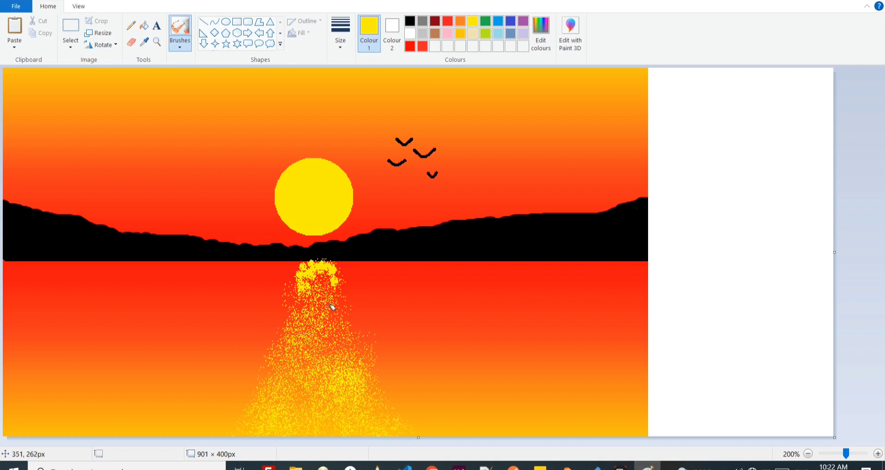
drag(332, 306, 296, 263)
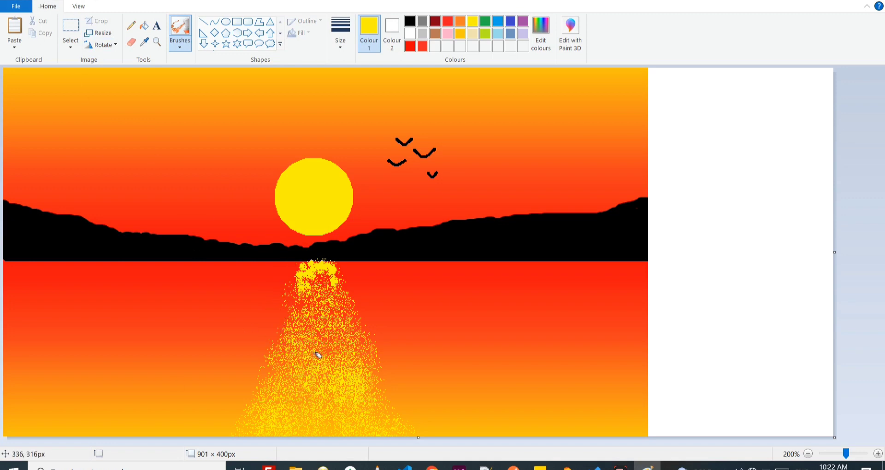
mouse_move(325, 346)
mouse_down()
mouse_move(286, 340)
mouse_move(355, 316)
mouse_move(326, 391)
mouse_move(362, 369)
mouse_up()
drag(310, 264, 290, 279)
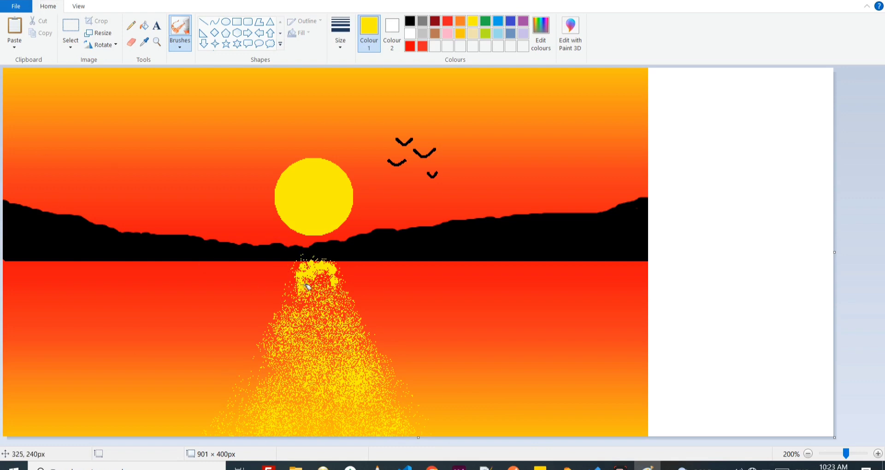
drag(299, 285, 292, 281)
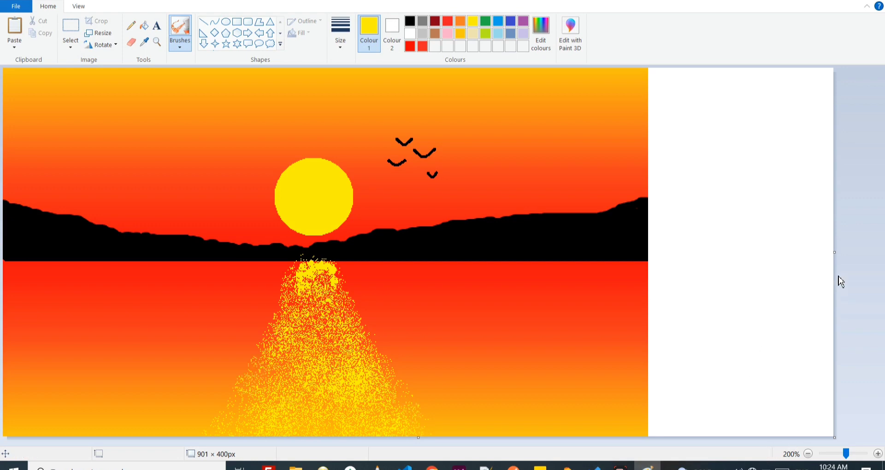
Drag the canvas edge back to 704 pixels wide and undo the stray yellow spray
drag(834, 252, 653, 249)
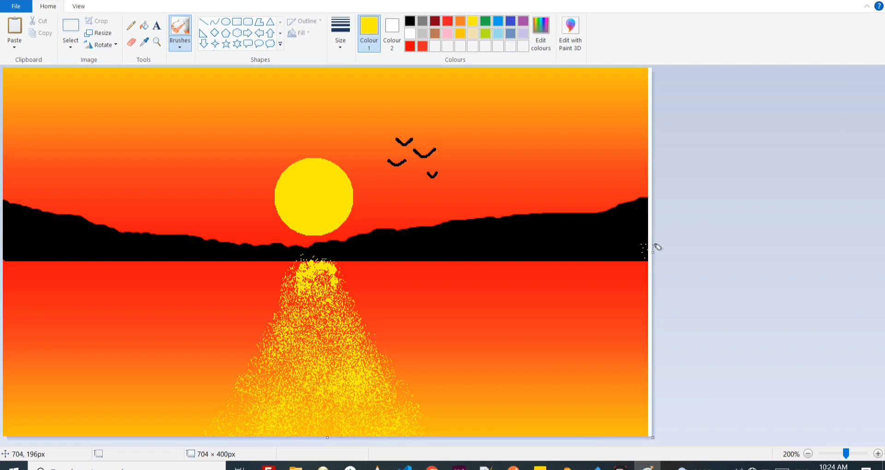
click(648, 249)
key(ctrl+z)
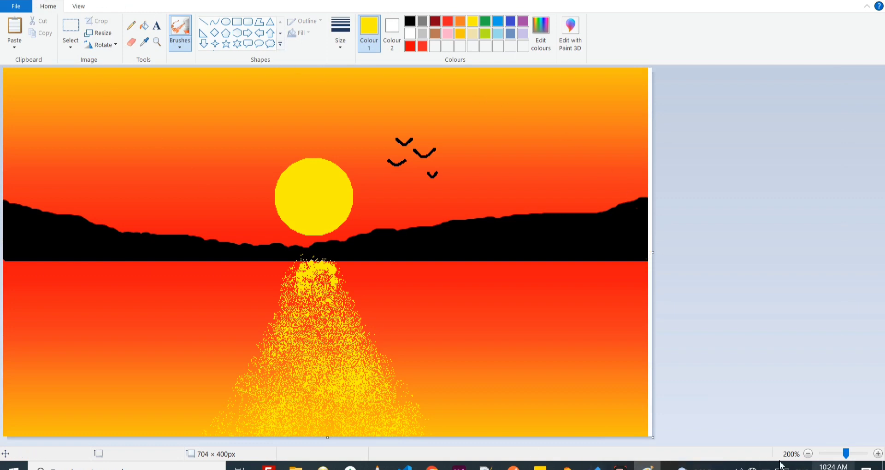